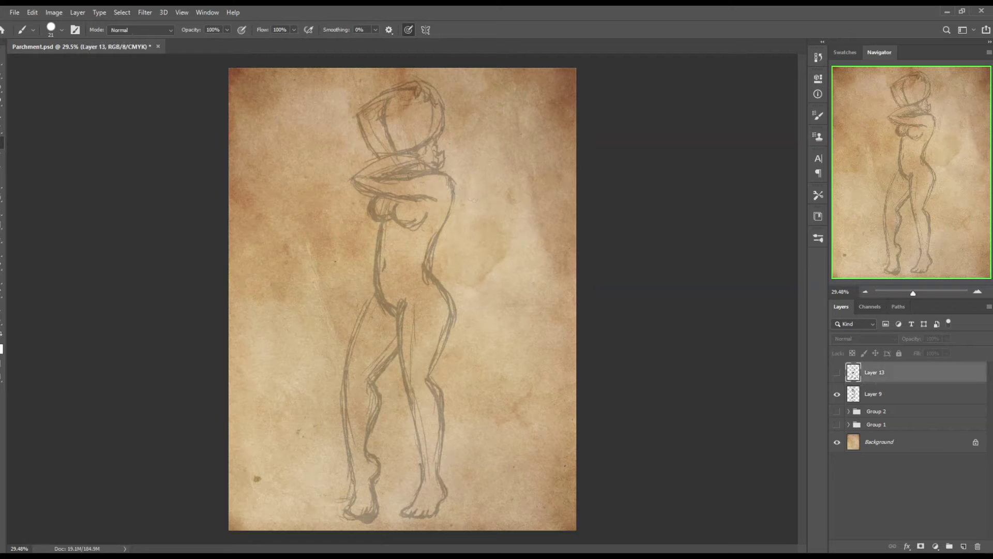
# Step: Ink the left torso, breast underside, hip and left leg down to the ankle in bold black
pyautogui.moveTo(384, 216); pyautogui.dragTo(381, 298)
pyautogui.moveTo(368, 199)
pyautogui.mouseDown()
pyautogui.moveTo(382, 219)
pyautogui.moveTo(426, 214)
pyautogui.mouseUp()
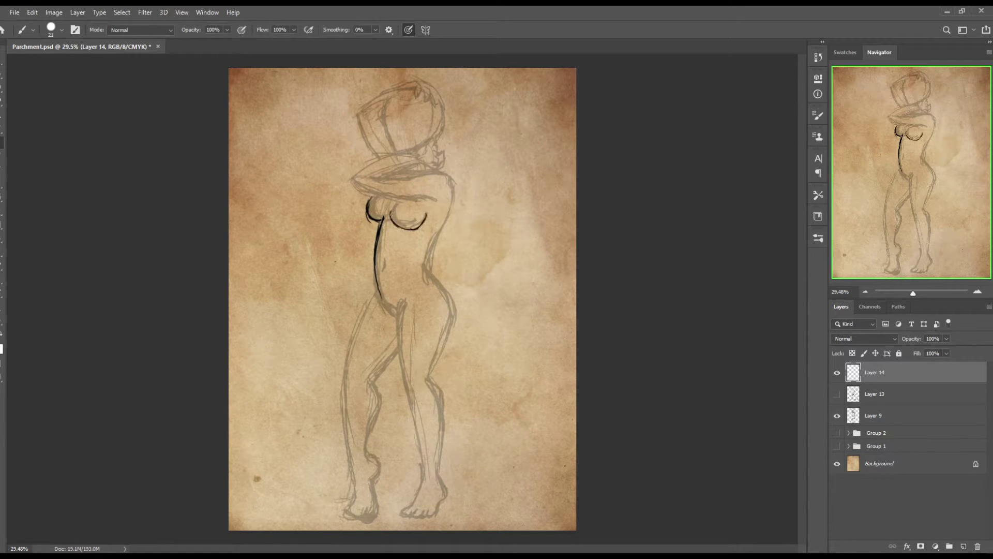
pyautogui.moveTo(378, 288)
pyautogui.mouseDown()
pyautogui.moveTo(345, 385)
pyautogui.moveTo(347, 510)
pyautogui.mouseUp()
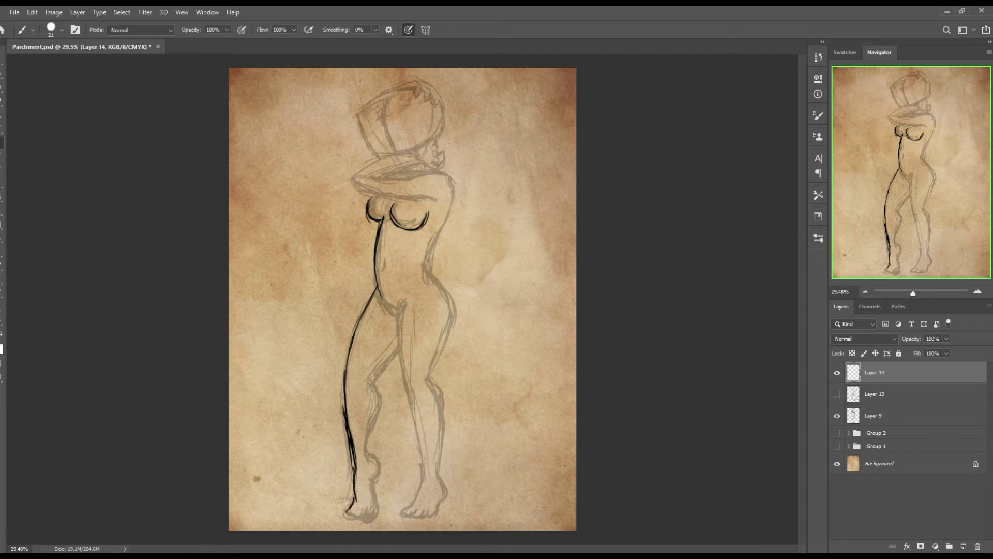
pyautogui.moveTo(380, 480)
pyautogui.mouseDown()
pyautogui.moveTo(368, 455)
pyautogui.moveTo(377, 372)
pyautogui.mouseUp()
pyautogui.moveTo(371, 435)
pyautogui.mouseDown()
pyautogui.moveTo(384, 360)
pyautogui.moveTo(376, 375)
pyautogui.mouseUp()
# Step: Ink the inner thigh, right leg to the foot, and the right side of the torso
pyautogui.moveTo(409, 296)
pyautogui.mouseDown()
pyautogui.moveTo(399, 337)
pyautogui.moveTo(420, 458)
pyautogui.mouseUp()
pyautogui.moveTo(414, 401)
pyautogui.mouseDown()
pyautogui.moveTo(425, 497)
pyautogui.moveTo(403, 519)
pyautogui.moveTo(441, 504)
pyautogui.moveTo(441, 439)
pyautogui.mouseUp()
pyautogui.moveTo(428, 258)
pyautogui.mouseDown()
pyautogui.moveTo(454, 295)
pyautogui.moveTo(438, 362)
pyautogui.moveTo(446, 468)
pyautogui.mouseUp()
pyautogui.moveTo(437, 286)
pyautogui.mouseDown()
pyautogui.moveTo(431, 244)
pyautogui.moveTo(459, 179)
pyautogui.mouseUp()
pyautogui.moveTo(442, 169)
pyautogui.mouseDown()
pyautogui.moveTo(461, 184)
pyautogui.moveTo(457, 218)
pyautogui.mouseUp()
# Step: Ink the crossed arms, the shoulder lines and the right side of the head
pyautogui.moveTo(413, 150)
pyautogui.mouseDown()
pyautogui.moveTo(352, 179)
pyautogui.moveTo(439, 204)
pyautogui.mouseUp()
pyautogui.moveTo(372, 176)
pyautogui.mouseDown()
pyautogui.moveTo(441, 171)
pyautogui.moveTo(380, 173)
pyautogui.moveTo(396, 175)
pyautogui.mouseUp()
pyautogui.moveTo(435, 139)
pyautogui.mouseDown()
pyautogui.moveTo(409, 154)
pyautogui.moveTo(446, 164)
pyautogui.mouseUp()
pyautogui.moveTo(444, 131); pyautogui.dragTo(427, 142)
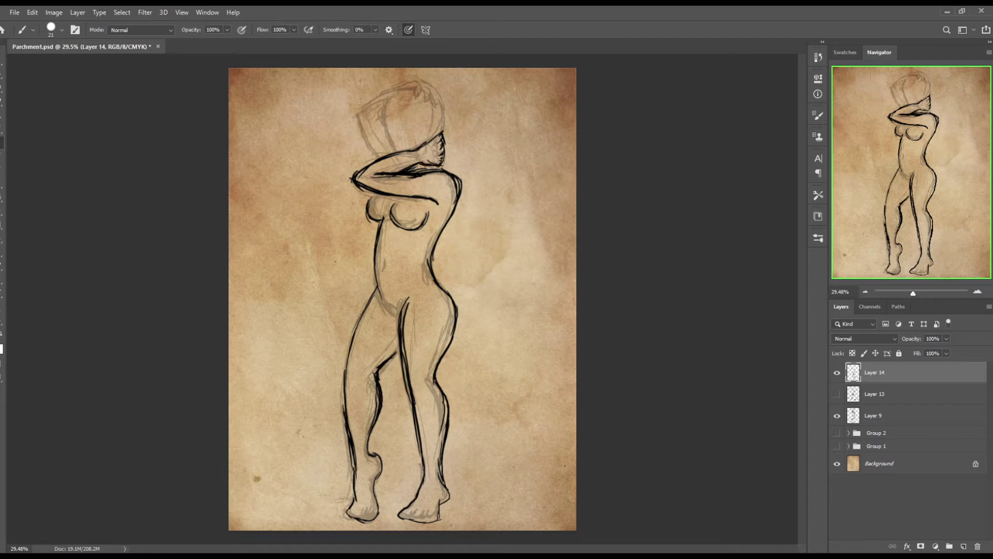
# Step: Darken the crotch curve, right hip contour and waist, and outline the head
pyautogui.moveTo(380, 289)
pyautogui.mouseDown()
pyautogui.moveTo(399, 315)
pyautogui.moveTo(414, 295)
pyautogui.mouseUp()
pyautogui.moveTo(429, 254); pyautogui.dragTo(449, 291)
pyautogui.moveTo(392, 96)
pyautogui.mouseDown()
pyautogui.moveTo(396, 152)
pyautogui.moveTo(368, 106)
pyautogui.moveTo(363, 138)
pyautogui.moveTo(378, 158)
pyautogui.mouseUp()
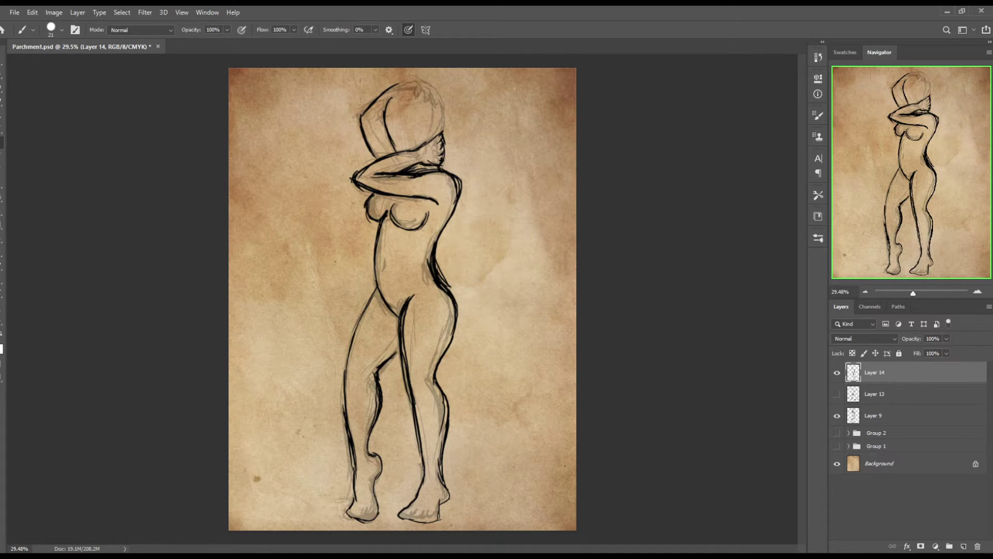
# Step: Show the faint dress sketch layer and ink hair curls flowing down beside the torso
pyautogui.click(837, 393)
pyautogui.moveTo(401, 95)
pyautogui.mouseDown()
pyautogui.moveTo(370, 121)
pyautogui.moveTo(393, 137)
pyautogui.moveTo(379, 116)
pyautogui.mouseUp()
pyautogui.moveTo(386, 115)
pyautogui.mouseDown()
pyautogui.moveTo(399, 106)
pyautogui.moveTo(433, 121)
pyautogui.moveTo(417, 115)
pyautogui.moveTo(516, 124)
pyautogui.moveTo(533, 189)
pyautogui.mouseUp()
pyautogui.moveTo(445, 164)
pyautogui.mouseDown()
pyautogui.moveTo(488, 179)
pyautogui.moveTo(485, 233)
pyautogui.mouseUp()
pyautogui.moveTo(502, 197); pyautogui.dragTo(480, 221)
# Step: Add flowing hair on both sides of the head, then draw the hip belt line and undo it
pyautogui.moveTo(541, 187); pyautogui.dragTo(520, 213)
pyautogui.moveTo(358, 119)
pyautogui.mouseDown()
pyautogui.moveTo(278, 170)
pyautogui.moveTo(366, 232)
pyautogui.mouseUp()
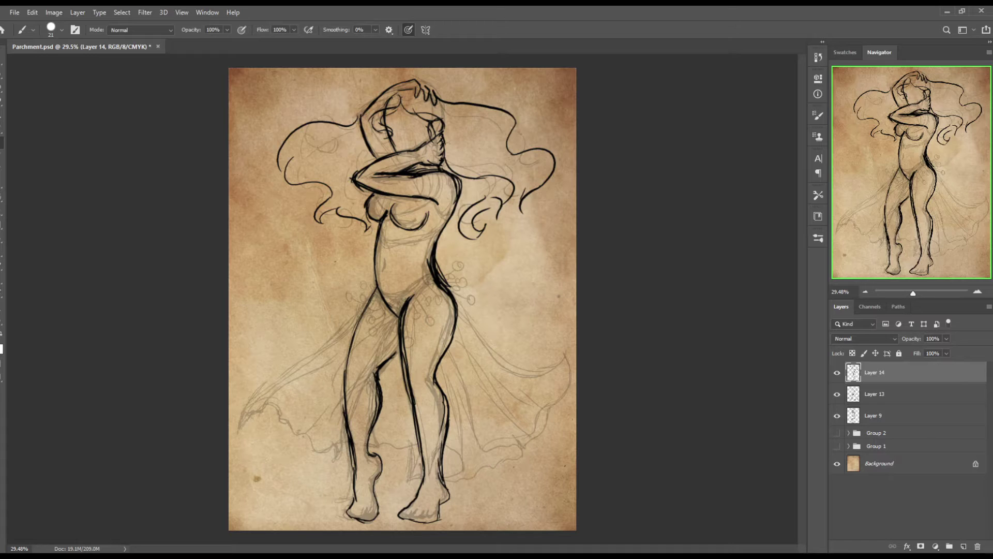
pyautogui.moveTo(410, 88)
pyautogui.mouseDown()
pyautogui.moveTo(378, 101)
pyautogui.moveTo(375, 128)
pyautogui.mouseUp()
pyautogui.moveTo(491, 207); pyautogui.dragTo(499, 220)
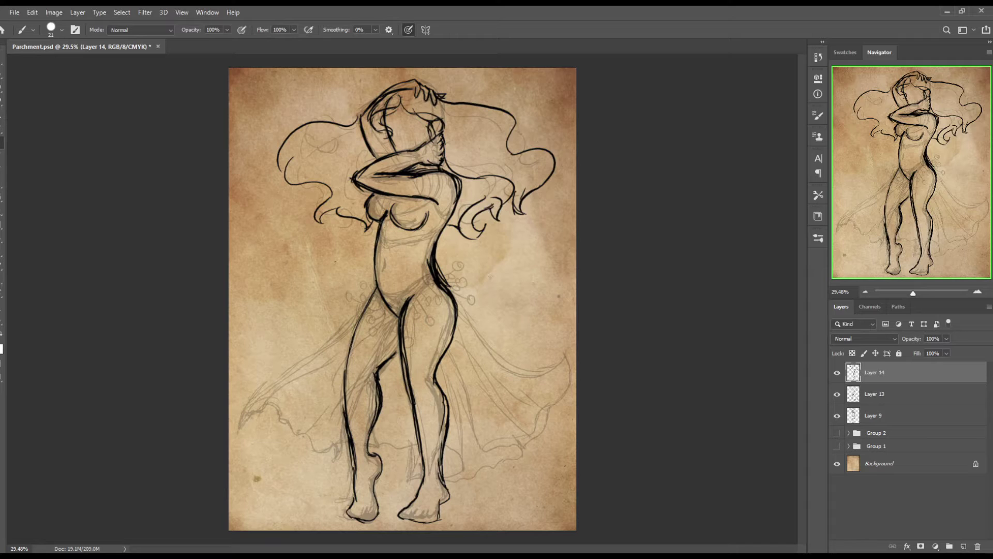
pyautogui.moveTo(427, 276)
pyautogui.mouseDown()
pyautogui.moveTo(382, 293)
pyautogui.moveTo(429, 471)
pyautogui.moveTo(466, 477)
pyautogui.moveTo(525, 441)
pyautogui.moveTo(559, 366)
pyautogui.moveTo(525, 372)
pyautogui.mouseUp()
pyautogui.hotkey('ctrl', 'z')
# Step: Redraw the hip line to the hem and ink the folds of the right skirt
pyautogui.moveTo(440, 280)
pyautogui.mouseDown()
pyautogui.moveTo(468, 320)
pyautogui.moveTo(552, 373)
pyautogui.moveTo(496, 407)
pyautogui.mouseUp()
pyautogui.moveTo(430, 288); pyautogui.dragTo(445, 422)
pyautogui.moveTo(450, 365); pyautogui.dragTo(492, 449)
pyautogui.moveTo(437, 295); pyautogui.dragTo(482, 468)
pyautogui.moveTo(437, 362); pyautogui.dragTo(461, 424)
pyautogui.moveTo(469, 370); pyautogui.dragTo(522, 442)
pyautogui.moveTo(458, 336); pyautogui.dragTo(476, 388)
pyautogui.moveTo(458, 311); pyautogui.dragTo(492, 395)
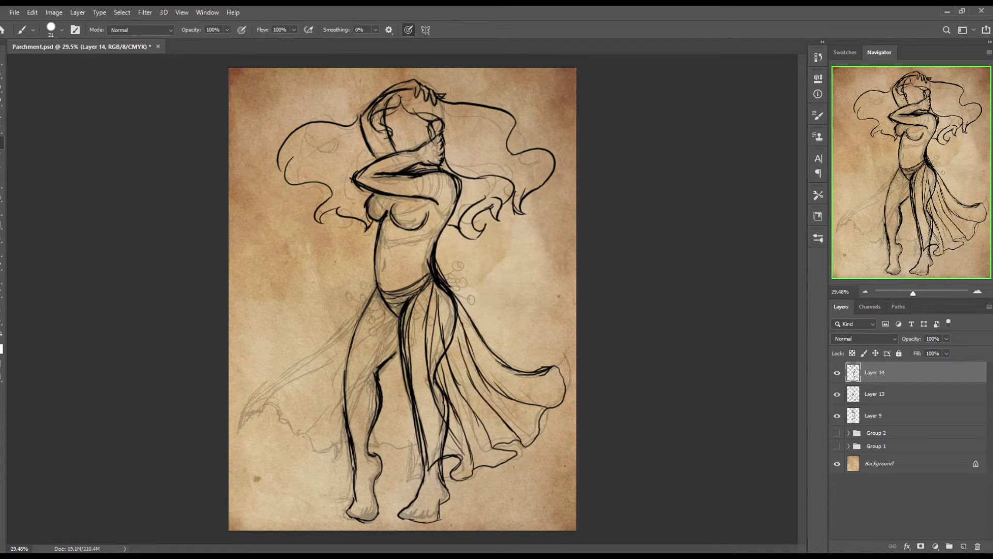
# Step: Ink the left leg, left skirt hem and folds running down-left from the waist
pyautogui.moveTo(408, 309)
pyautogui.mouseDown()
pyautogui.moveTo(356, 464)
pyautogui.moveTo(258, 406)
pyautogui.moveTo(267, 355)
pyautogui.moveTo(294, 359)
pyautogui.moveTo(242, 393)
pyautogui.moveTo(345, 325)
pyautogui.moveTo(375, 287)
pyautogui.moveTo(381, 331)
pyautogui.moveTo(326, 450)
pyautogui.mouseUp()
pyautogui.moveTo(340, 378); pyautogui.dragTo(326, 452)
pyautogui.moveTo(346, 357); pyautogui.dragTo(310, 445)
pyautogui.moveTo(354, 328); pyautogui.dragTo(263, 404)
pyautogui.moveTo(390, 309)
pyautogui.mouseDown()
pyautogui.moveTo(326, 357)
pyautogui.moveTo(357, 328)
pyautogui.mouseUp()
pyautogui.moveTo(365, 445); pyautogui.dragTo(421, 443)
# Step: Lasso and delete stray stroke segments along the right leg and central skirt
pyautogui.press('l')
pyautogui.moveTo(370, 300)
pyautogui.mouseDown()
pyautogui.moveTo(358, 459)
pyautogui.moveTo(346, 441)
pyautogui.mouseUp()
pyautogui.moveTo(440, 456); pyautogui.dragTo(458, 298)
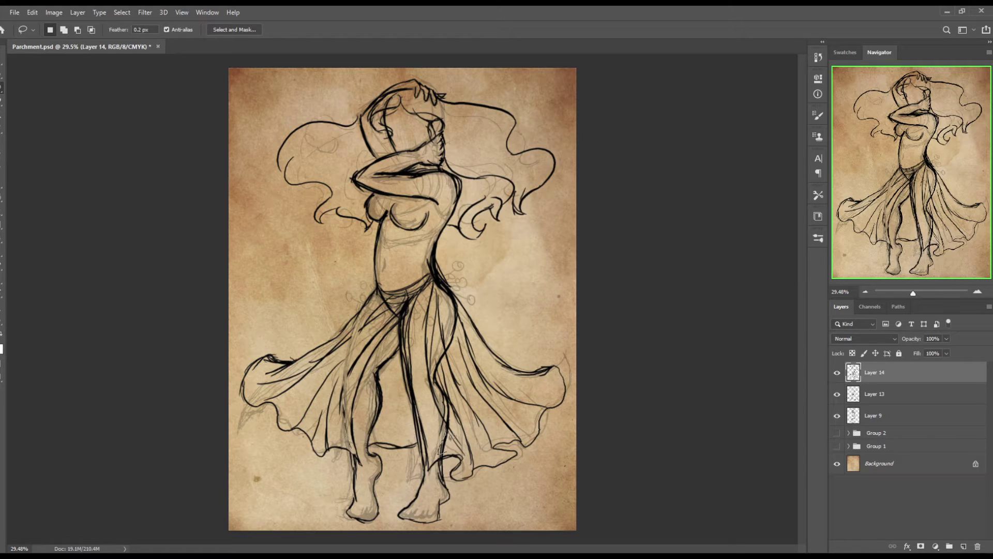
pyautogui.moveTo(450, 295); pyautogui.dragTo(446, 458)
pyautogui.press('Delete')
pyautogui.moveTo(413, 386); pyautogui.dragTo(402, 303)
pyautogui.press('Delete')
# Step: With the Brush, redraw the central skirt line, ink the lower hem curves and add hatching
pyautogui.press('b')
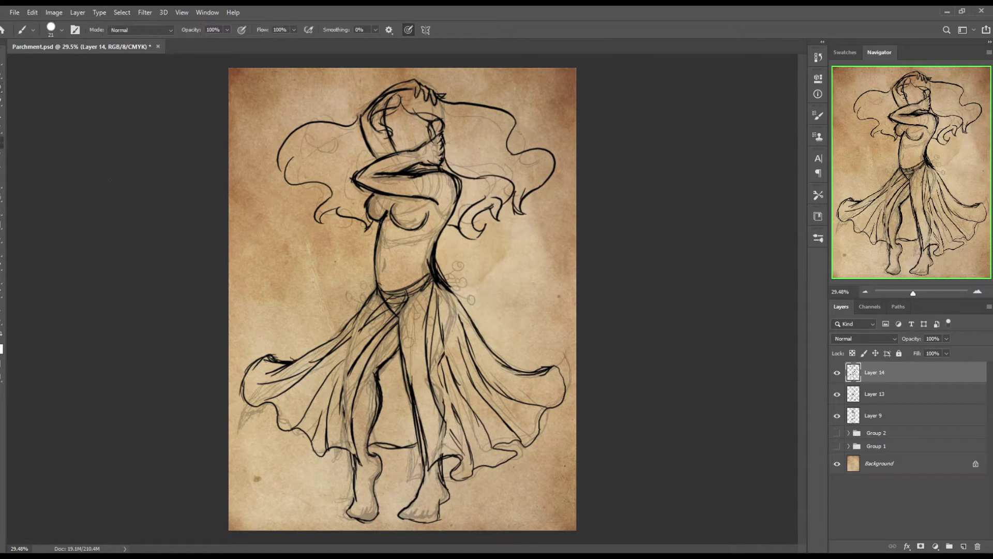
pyautogui.moveTo(420, 290); pyautogui.dragTo(398, 368)
pyautogui.moveTo(428, 469); pyautogui.dragTo(462, 454)
pyautogui.moveTo(368, 444); pyautogui.dragTo(414, 443)
pyautogui.moveTo(352, 396); pyautogui.dragTo(356, 460)
pyautogui.moveTo(432, 281)
pyautogui.mouseDown()
pyautogui.moveTo(409, 312)
pyautogui.moveTo(428, 364)
pyautogui.mouseUp()
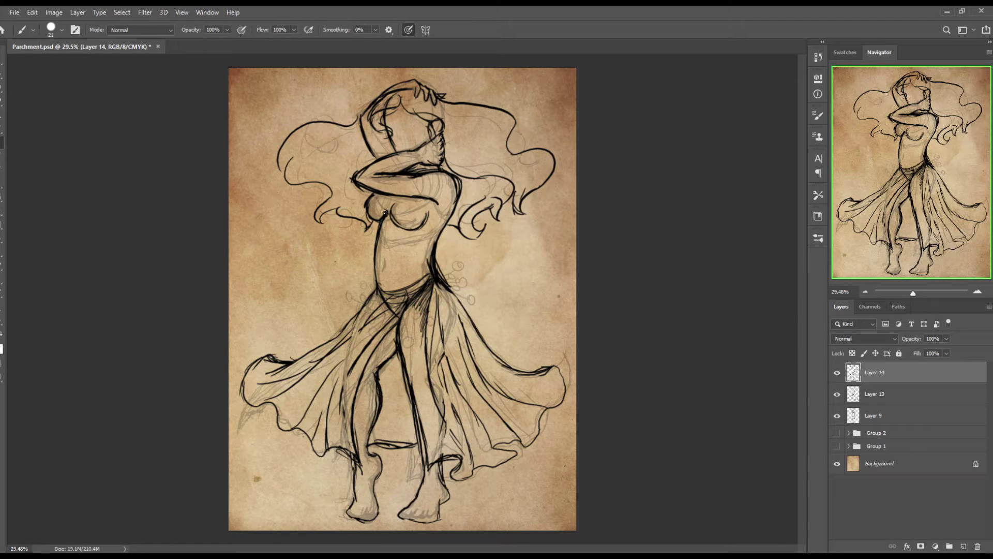
# Step: Darken the breast contours, draw the wrist bracelet and add a line along the left torso
pyautogui.moveTo(391, 222)
pyautogui.mouseDown()
pyautogui.moveTo(434, 244)
pyautogui.moveTo(388, 220)
pyautogui.moveTo(409, 197)
pyautogui.moveTo(437, 233)
pyautogui.mouseUp()
pyautogui.moveTo(423, 197); pyautogui.dragTo(438, 236)
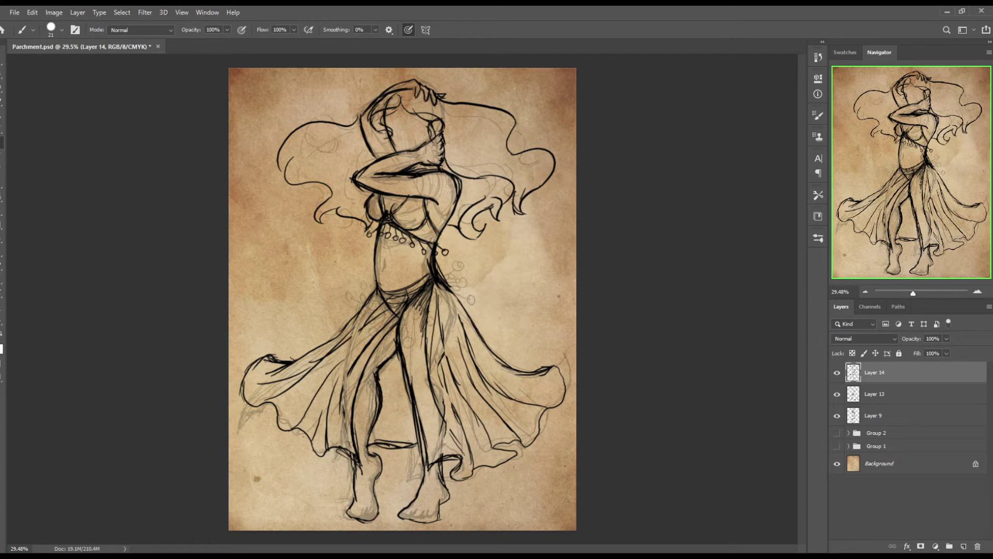
pyautogui.moveTo(414, 147)
pyautogui.mouseDown()
pyautogui.moveTo(418, 165)
pyautogui.moveTo(412, 148)
pyautogui.mouseUp()
pyautogui.moveTo(381, 229); pyautogui.dragTo(375, 262)
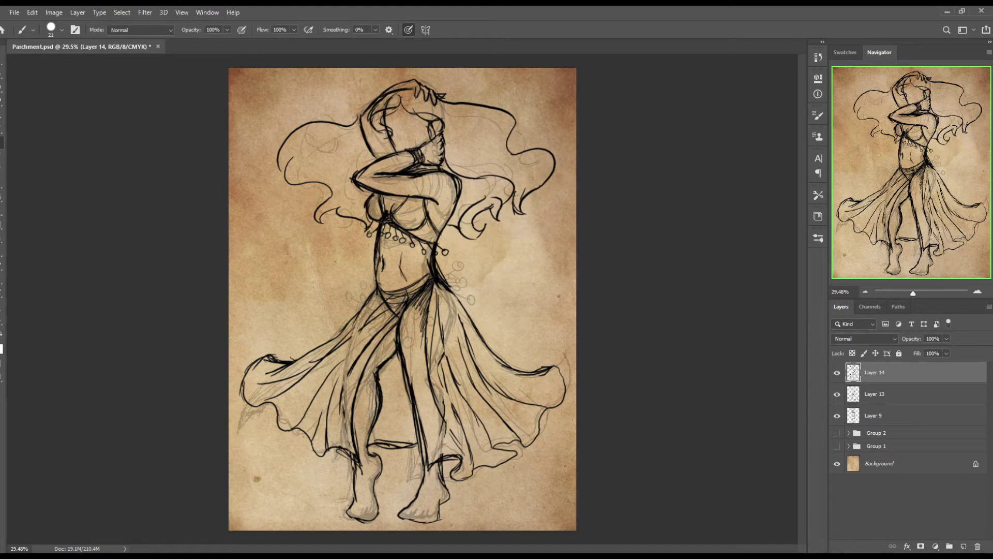
# Step: Lasso a small area on the left torso, then add more strokes down the central skirt
pyautogui.press('l')
pyautogui.moveTo(383, 266); pyautogui.dragTo(374, 257)
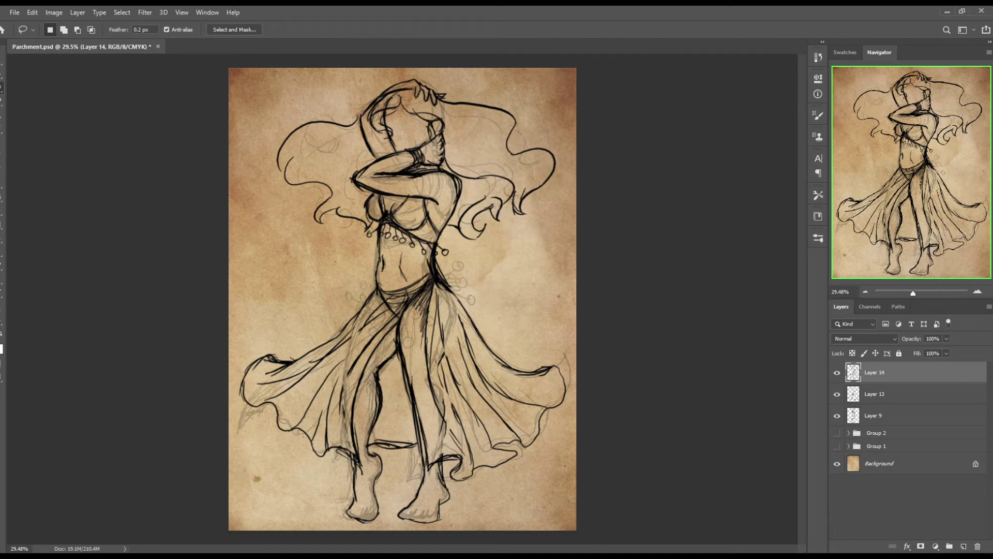
pyautogui.press('b')
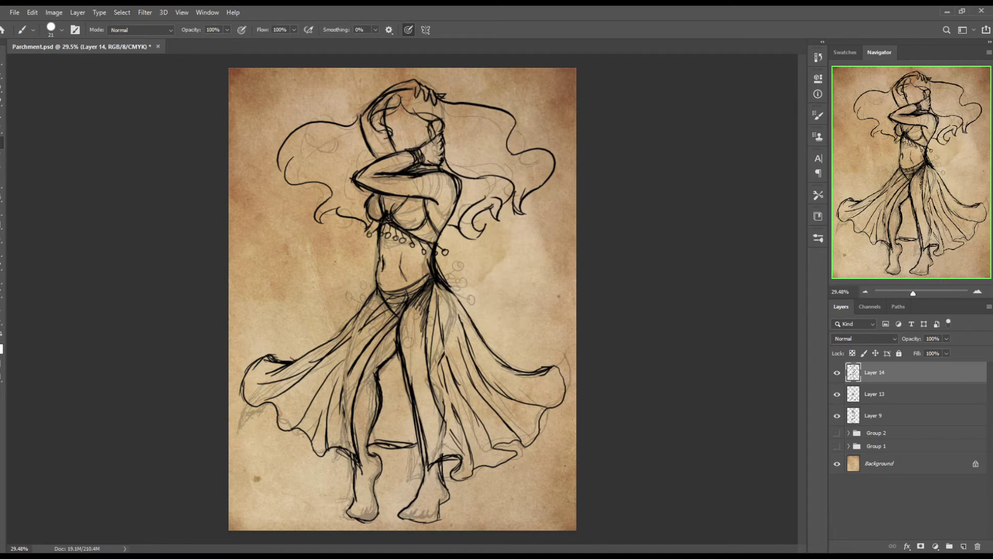
pyautogui.moveTo(425, 289)
pyautogui.mouseDown()
pyautogui.moveTo(406, 393)
pyautogui.moveTo(406, 357)
pyautogui.mouseUp()
pyautogui.moveTo(414, 305); pyautogui.dragTo(401, 349)
# Step: Zoom into the skirt, shrink the brush to about 2 px, and hatch the central fold
pyautogui.scroll(4, 481, 427)
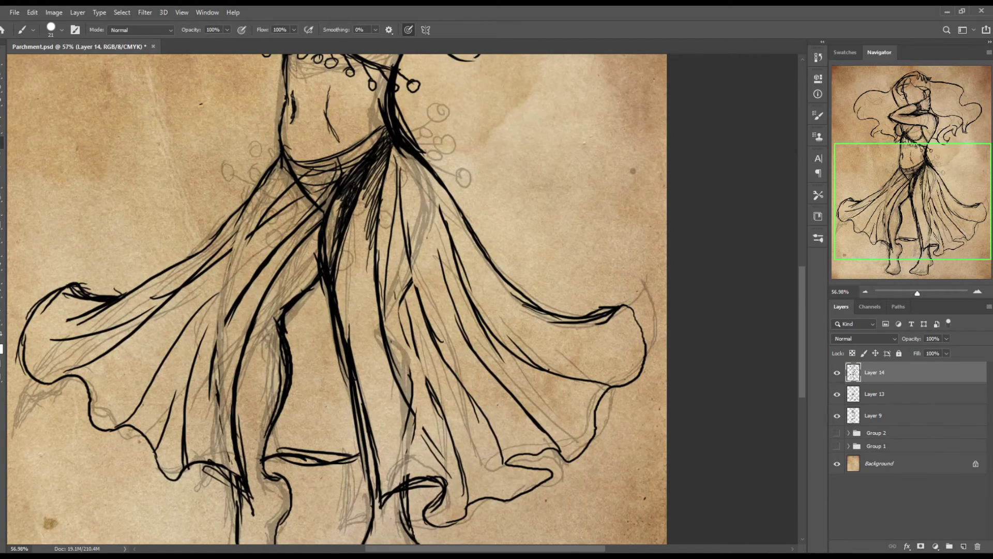
pyautogui.moveTo(340, 186); pyautogui.dragTo(322, 215)
pyautogui.press('[')
pyautogui.press('[')
pyautogui.press('[')
pyautogui.moveTo(388, 150); pyautogui.dragTo(370, 196)
pyautogui.moveTo(377, 224); pyautogui.dragTo(363, 280)
pyautogui.moveTo(403, 149)
pyautogui.mouseDown()
pyautogui.moveTo(388, 203)
pyautogui.moveTo(399, 266)
pyautogui.mouseUp()
pyautogui.moveTo(404, 191); pyautogui.dragTo(395, 225)
pyautogui.moveTo(397, 157)
pyautogui.mouseDown()
pyautogui.moveTo(384, 194)
pyautogui.moveTo(389, 242)
pyautogui.mouseUp()
pyautogui.moveTo(409, 244)
pyautogui.mouseDown()
pyautogui.moveTo(399, 284)
pyautogui.moveTo(413, 360)
pyautogui.mouseUp()
pyautogui.moveTo(433, 314)
pyautogui.mouseDown()
pyautogui.moveTo(415, 372)
pyautogui.moveTo(440, 398)
pyautogui.mouseUp()
# Step: Hatch the right and lower skirt folds down to the hem
pyautogui.moveTo(446, 379); pyautogui.dragTo(454, 425)
pyautogui.moveTo(456, 392); pyautogui.dragTo(493, 489)
pyautogui.moveTo(515, 468); pyautogui.dragTo(520, 488)
pyautogui.moveTo(541, 453)
pyautogui.mouseDown()
pyautogui.moveTo(550, 470)
pyautogui.moveTo(537, 489)
pyautogui.mouseUp()
pyautogui.moveTo(524, 470); pyautogui.dragTo(503, 499)
pyautogui.moveTo(486, 458)
pyautogui.mouseDown()
pyautogui.moveTo(474, 499)
pyautogui.moveTo(432, 526)
pyautogui.mouseUp()
pyautogui.moveTo(441, 423); pyautogui.dragTo(449, 494)
pyautogui.moveTo(409, 381); pyautogui.dragTo(388, 476)
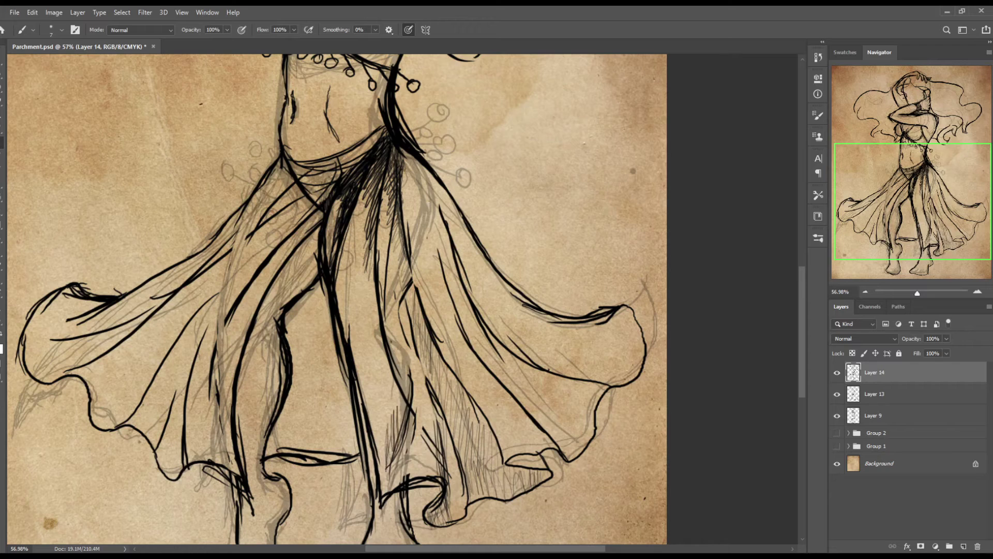
# Step: Hatch shading along the central skirt fold
pyautogui.moveTo(406, 346); pyautogui.dragTo(397, 439)
pyautogui.moveTo(403, 321)
pyautogui.mouseDown()
pyautogui.moveTo(386, 369)
pyautogui.moveTo(383, 491)
pyautogui.mouseUp()
pyautogui.moveTo(391, 435); pyautogui.dragTo(378, 494)
pyautogui.moveTo(405, 371); pyautogui.dragTo(384, 464)
pyautogui.moveTo(396, 343); pyautogui.dragTo(392, 361)
pyautogui.moveTo(405, 331); pyautogui.dragTo(390, 375)
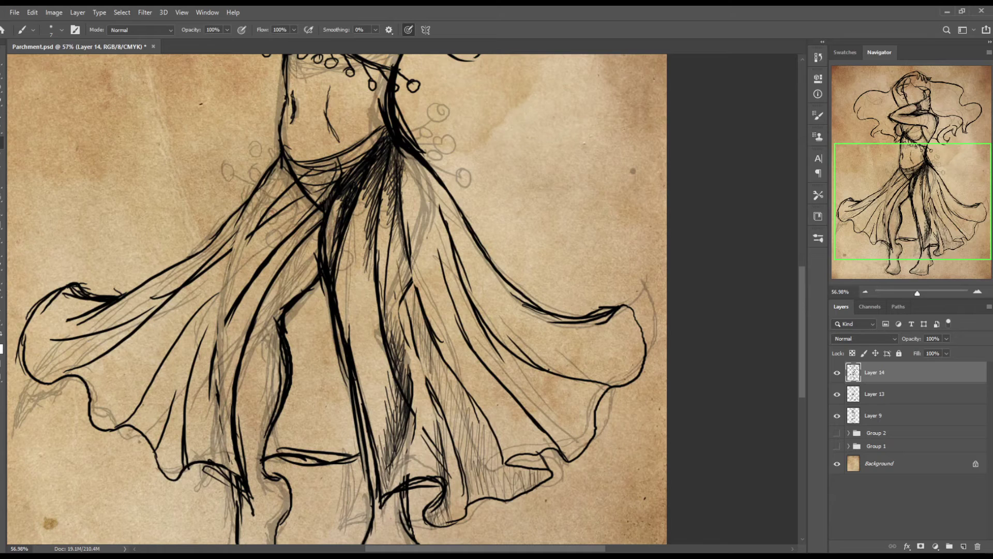
# Step: Hatch the right and lower-right skirt folds and ink a line along the right fold
pyautogui.moveTo(399, 247)
pyautogui.mouseDown()
pyautogui.moveTo(415, 345)
pyautogui.moveTo(450, 411)
pyautogui.mouseUp()
pyautogui.moveTo(455, 352); pyautogui.dragTo(488, 468)
pyautogui.moveTo(468, 389); pyautogui.dragTo(449, 491)
pyautogui.moveTo(471, 456)
pyautogui.mouseDown()
pyautogui.moveTo(507, 495)
pyautogui.moveTo(533, 499)
pyautogui.mouseUp()
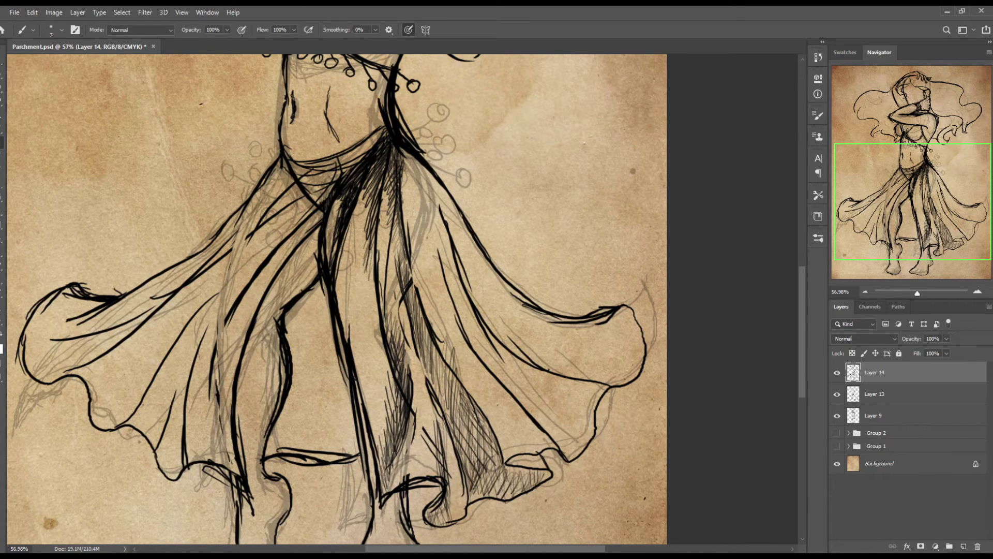
pyautogui.moveTo(440, 254)
pyautogui.mouseDown()
pyautogui.moveTo(466, 334)
pyautogui.moveTo(499, 378)
pyautogui.mouseUp()
# Step: Fill the right skirt fold with hatching along its full length
pyautogui.moveTo(441, 249); pyautogui.dragTo(469, 340)
pyautogui.moveTo(455, 275); pyautogui.dragTo(499, 380)
pyautogui.moveTo(504, 361); pyautogui.dragTo(549, 427)
pyautogui.moveTo(538, 390); pyautogui.dragTo(577, 458)
pyautogui.moveTo(504, 373); pyautogui.dragTo(586, 451)
pyautogui.moveTo(454, 237); pyautogui.dragTo(481, 316)
pyautogui.moveTo(469, 321); pyautogui.dragTo(531, 392)
pyautogui.moveTo(473, 285); pyautogui.dragTo(542, 367)
# Step: Hatch the right skirt fold just below the waist
pyautogui.moveTo(457, 224); pyautogui.dragTo(496, 331)
pyautogui.moveTo(428, 171); pyautogui.dragTo(464, 256)
pyautogui.moveTo(401, 151)
pyautogui.mouseDown()
pyautogui.moveTo(437, 233)
pyautogui.moveTo(465, 259)
pyautogui.mouseUp()
pyautogui.moveTo(446, 198); pyautogui.dragTo(495, 287)
pyautogui.moveTo(470, 240); pyautogui.dragTo(511, 295)
pyautogui.moveTo(402, 149); pyautogui.dragTo(473, 253)
pyautogui.moveTo(455, 211); pyautogui.dragTo(474, 300)
pyautogui.moveTo(487, 297)
pyautogui.mouseDown()
pyautogui.moveTo(509, 345)
pyautogui.moveTo(585, 377)
pyautogui.moveTo(644, 345)
pyautogui.mouseUp()
# Step: Add dense zigzag hatching inside the right skirt flare
pyautogui.moveTo(598, 385); pyautogui.dragTo(641, 365)
pyautogui.moveTo(510, 360)
pyautogui.mouseDown()
pyautogui.moveTo(571, 370)
pyautogui.moveTo(637, 346)
pyautogui.moveTo(615, 387)
pyautogui.mouseUp()
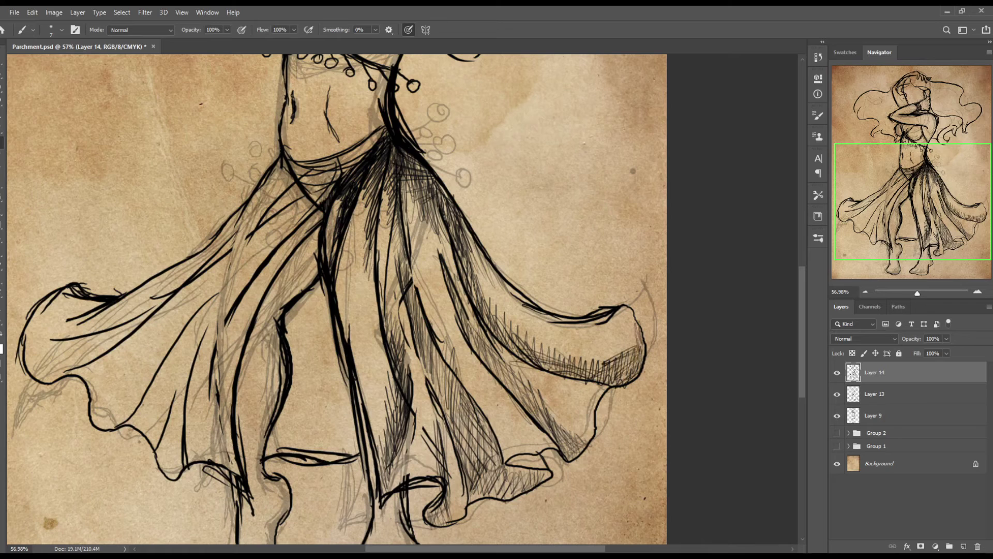
pyautogui.moveTo(639, 328); pyautogui.dragTo(536, 372)
pyautogui.moveTo(569, 311); pyautogui.dragTo(491, 370)
pyautogui.moveTo(538, 256); pyautogui.dragTo(469, 347)
# Step: Darken the right skirt fold with additional hatching strokes
pyautogui.moveTo(481, 253)
pyautogui.mouseDown()
pyautogui.moveTo(580, 370)
pyautogui.moveTo(635, 359)
pyautogui.mouseUp()
pyautogui.moveTo(541, 277)
pyautogui.mouseDown()
pyautogui.moveTo(487, 368)
pyautogui.moveTo(461, 323)
pyautogui.mouseUp()
pyautogui.moveTo(445, 207); pyautogui.dragTo(463, 284)
pyautogui.moveTo(427, 176); pyautogui.dragTo(463, 282)
pyautogui.moveTo(437, 222); pyautogui.dragTo(484, 318)
pyautogui.moveTo(439, 253); pyautogui.dragTo(494, 380)
pyautogui.moveTo(479, 329)
pyautogui.mouseDown()
pyautogui.moveTo(584, 442)
pyautogui.moveTo(520, 383)
pyautogui.mouseUp()
# Step: Layer more hatching onto the right skirt fold
pyautogui.moveTo(430, 217); pyautogui.dragTo(474, 357)
pyautogui.moveTo(419, 196)
pyautogui.mouseDown()
pyautogui.moveTo(455, 311)
pyautogui.moveTo(465, 308)
pyautogui.mouseUp()
pyautogui.moveTo(435, 219); pyautogui.dragTo(474, 323)
pyautogui.moveTo(406, 186)
pyautogui.mouseDown()
pyautogui.moveTo(421, 283)
pyautogui.moveTo(407, 271)
pyautogui.mouseUp()
pyautogui.moveTo(423, 267); pyautogui.dragTo(456, 369)
pyautogui.moveTo(547, 456)
pyautogui.mouseDown()
pyautogui.moveTo(511, 468)
pyautogui.moveTo(543, 458)
pyautogui.moveTo(518, 458)
pyautogui.moveTo(493, 429)
pyautogui.mouseUp()
# Step: Densely hatch the small skirt flap, lower-right fold and inside the lower skirt curl
pyautogui.moveTo(484, 430)
pyautogui.mouseDown()
pyautogui.moveTo(466, 393)
pyautogui.moveTo(476, 487)
pyautogui.mouseUp()
pyautogui.moveTo(548, 470); pyautogui.dragTo(482, 497)
pyautogui.moveTo(435, 377); pyautogui.dragTo(476, 507)
pyautogui.moveTo(434, 401)
pyautogui.mouseDown()
pyautogui.moveTo(463, 507)
pyautogui.moveTo(427, 524)
pyautogui.mouseUp()
pyautogui.moveTo(435, 483); pyautogui.dragTo(422, 512)
pyautogui.moveTo(394, 476); pyautogui.dragTo(432, 479)
# Step: Add diagonal hatching to the left-centre fold and the band just below the belt
pyautogui.moveTo(321, 213)
pyautogui.mouseDown()
pyautogui.moveTo(308, 269)
pyautogui.moveTo(267, 273)
pyautogui.mouseUp()
pyautogui.moveTo(315, 204); pyautogui.dragTo(295, 216)
pyautogui.moveTo(362, 145)
pyautogui.mouseDown()
pyautogui.moveTo(290, 228)
pyautogui.moveTo(300, 189)
pyautogui.moveTo(262, 199)
pyautogui.mouseUp()
pyautogui.moveTo(292, 165)
pyautogui.mouseDown()
pyautogui.moveTo(259, 227)
pyautogui.moveTo(259, 219)
pyautogui.mouseUp()
pyautogui.moveTo(337, 158); pyautogui.dragTo(295, 185)
pyautogui.moveTo(371, 143); pyautogui.dragTo(292, 163)
pyautogui.moveTo(388, 119); pyautogui.dragTo(317, 166)
pyautogui.moveTo(373, 143); pyautogui.dragTo(290, 166)
pyautogui.moveTo(388, 127); pyautogui.dragTo(352, 158)
# Step: Hatch diagonally down the left-centre skirt fold
pyautogui.moveTo(292, 249); pyautogui.dragTo(243, 347)
pyautogui.moveTo(243, 320); pyautogui.dragTo(224, 435)
pyautogui.moveTo(235, 363); pyautogui.dragTo(215, 476)
pyautogui.moveTo(243, 298); pyautogui.dragTo(219, 398)
pyautogui.moveTo(231, 357); pyautogui.dragTo(214, 413)
pyautogui.moveTo(256, 278); pyautogui.dragTo(242, 348)
pyautogui.moveTo(267, 272)
pyautogui.mouseDown()
pyautogui.moveTo(256, 309)
pyautogui.moveTo(260, 298)
pyautogui.moveTo(218, 362)
pyautogui.mouseUp()
pyautogui.moveTo(244, 331); pyautogui.dragTo(214, 396)
pyautogui.moveTo(236, 362); pyautogui.dragTo(217, 429)
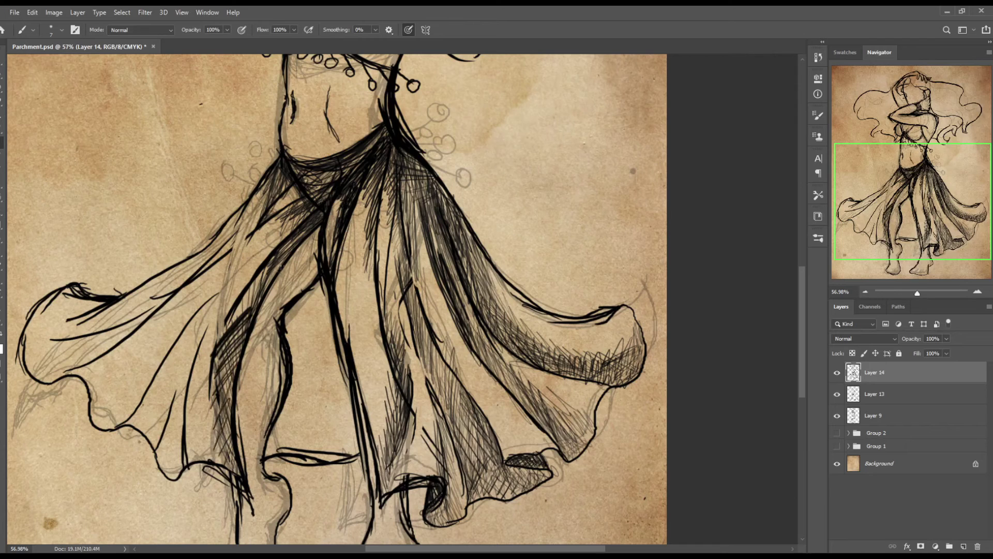
# Step: Hatch across the left skirt folds
pyautogui.moveTo(262, 286); pyautogui.dragTo(233, 318)
pyautogui.moveTo(232, 375); pyautogui.dragTo(219, 401)
pyautogui.moveTo(236, 435); pyautogui.dragTo(229, 468)
pyautogui.moveTo(210, 381)
pyautogui.mouseDown()
pyautogui.moveTo(200, 448)
pyautogui.moveTo(158, 471)
pyautogui.mouseUp()
pyautogui.moveTo(187, 363); pyautogui.dragTo(171, 429)
# Step: Shade inside the left skirt fold, darkening its bottom and hatching along its length
pyautogui.moveTo(228, 294)
pyautogui.mouseDown()
pyautogui.moveTo(163, 441)
pyautogui.moveTo(160, 478)
pyautogui.mouseUp()
pyautogui.moveTo(182, 408); pyautogui.dragTo(163, 468)
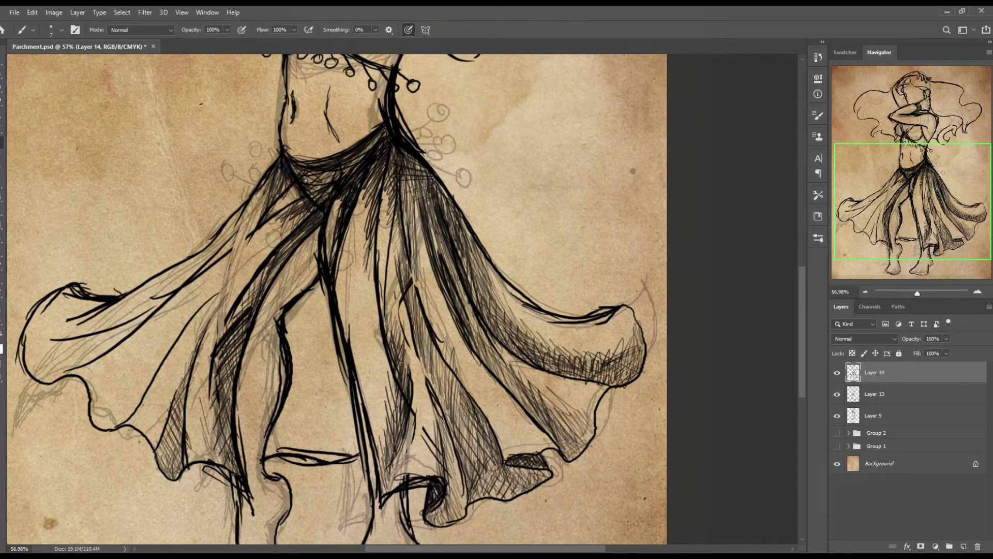
pyautogui.moveTo(206, 317); pyautogui.dragTo(176, 429)
pyautogui.moveTo(194, 375); pyautogui.dragTo(180, 468)
pyautogui.moveTo(184, 402)
pyautogui.mouseDown()
pyautogui.moveTo(169, 481)
pyautogui.moveTo(177, 444)
pyautogui.mouseUp()
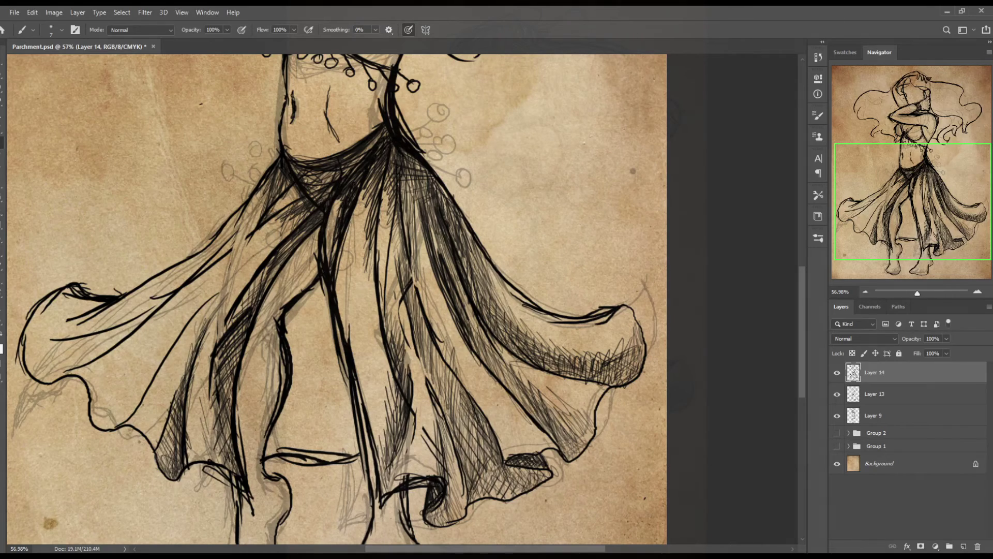
pyautogui.moveTo(297, 194); pyautogui.dragTo(243, 244)
pyautogui.moveTo(248, 203)
pyautogui.mouseDown()
pyautogui.moveTo(145, 325)
pyautogui.moveTo(170, 282)
pyautogui.moveTo(120, 339)
pyautogui.moveTo(58, 377)
pyautogui.mouseUp()
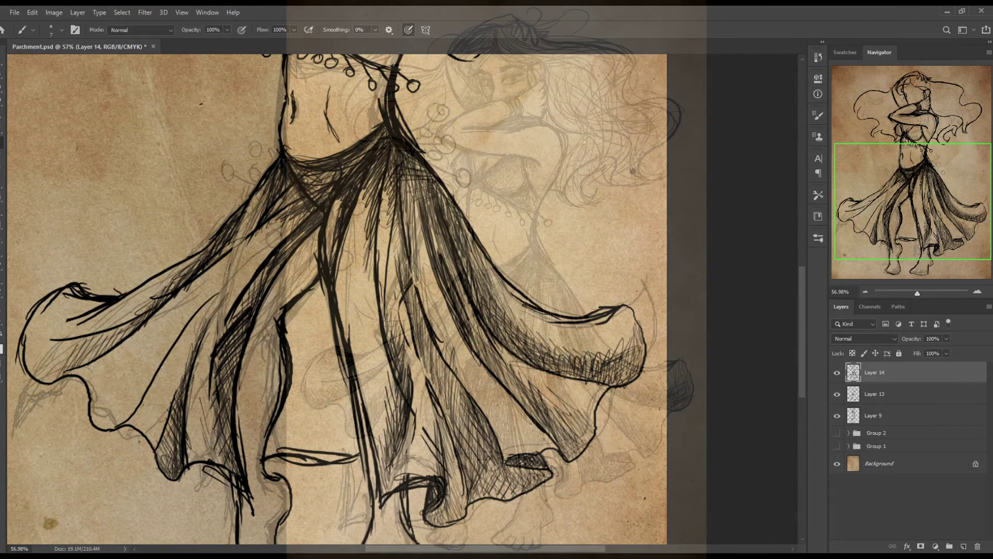
# Step: Cross-hatch the lower-left skirt fold and deepen its shading
pyautogui.moveTo(72, 341); pyautogui.dragTo(32, 381)
pyautogui.moveTo(137, 326); pyautogui.dragTo(36, 383)
pyautogui.moveTo(53, 347); pyautogui.dragTo(20, 373)
pyautogui.moveTo(118, 339); pyautogui.dragTo(41, 382)
# Step: Hatch the upper-left skirt fold with several layers of strokes
pyautogui.moveTo(140, 317); pyautogui.dragTo(106, 350)
pyautogui.moveTo(88, 303); pyautogui.dragTo(42, 348)
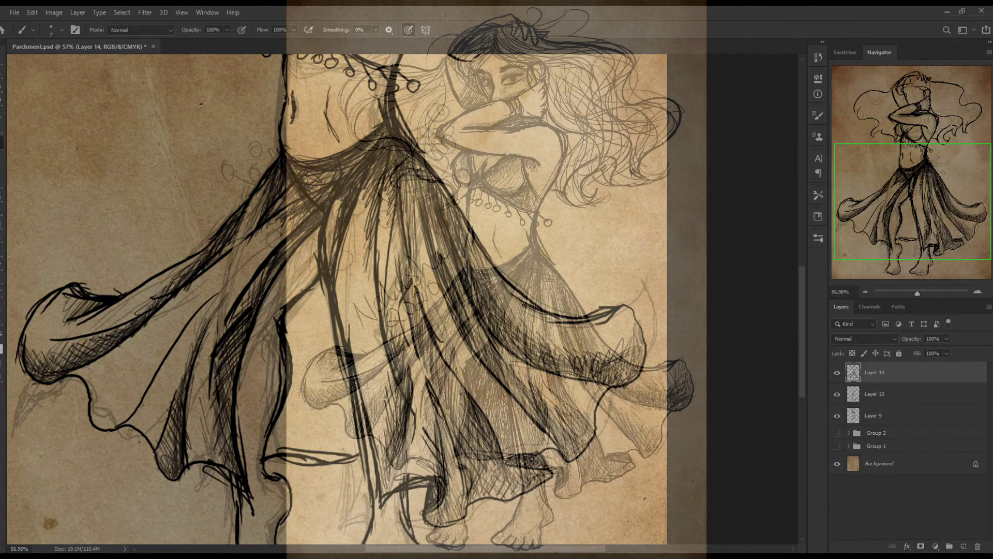
pyautogui.moveTo(145, 288); pyautogui.dragTo(49, 335)
pyautogui.moveTo(83, 296); pyautogui.dragTo(36, 339)
# Step: Draw long fold lines across the left skirt and hatch down them
pyautogui.moveTo(92, 427); pyautogui.dragTo(264, 227)
pyautogui.moveTo(250, 241); pyautogui.dragTo(124, 419)
pyautogui.moveTo(137, 370); pyautogui.dragTo(93, 428)
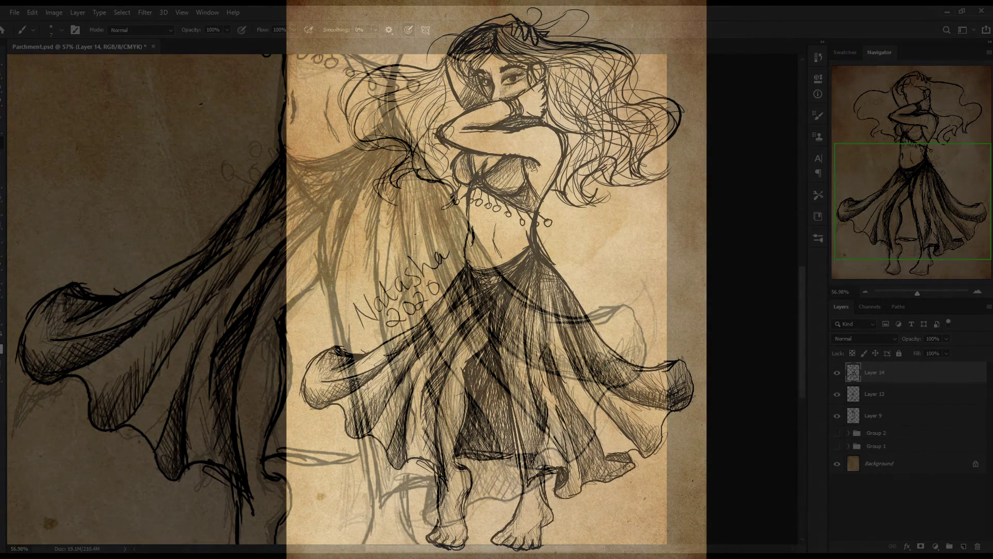
pyautogui.moveTo(174, 331); pyautogui.dragTo(119, 419)
pyautogui.moveTo(225, 264); pyautogui.dragTo(176, 342)
pyautogui.moveTo(280, 215)
pyautogui.mouseDown()
pyautogui.moveTo(181, 305)
pyautogui.moveTo(201, 285)
pyautogui.moveTo(178, 341)
pyautogui.moveTo(103, 408)
pyautogui.mouseUp()
pyautogui.moveTo(155, 339); pyautogui.dragTo(90, 388)
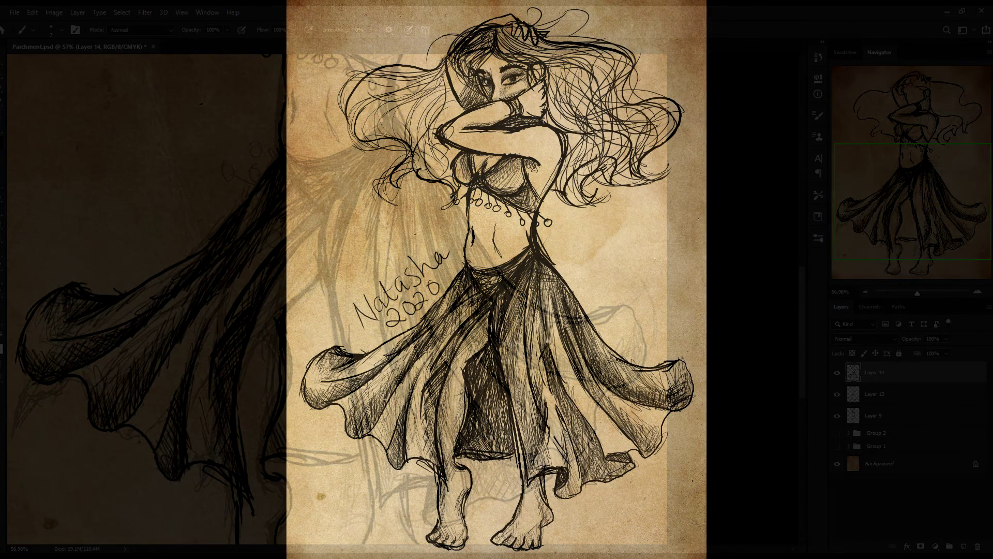